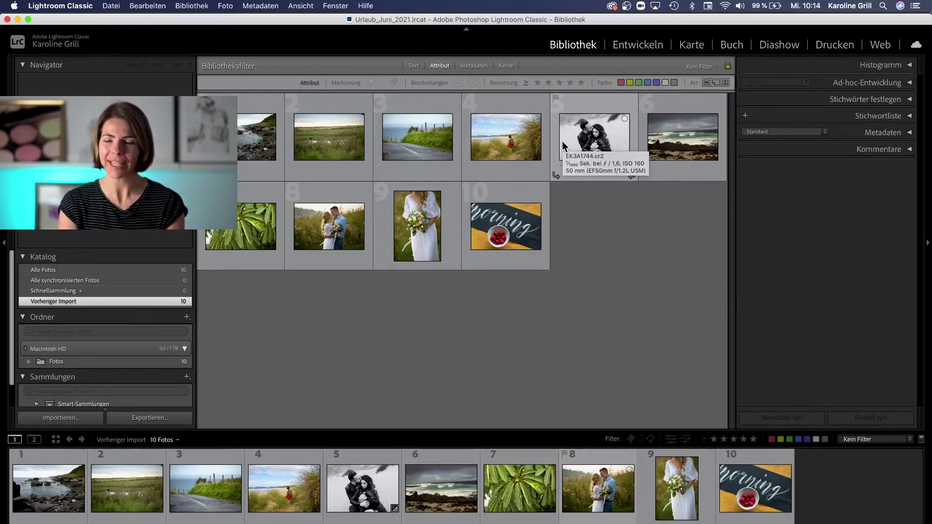
Step: Rate photo 1 one star, and leave photo 2 unrated after trying two and three stars
click(247, 147)
key(1)
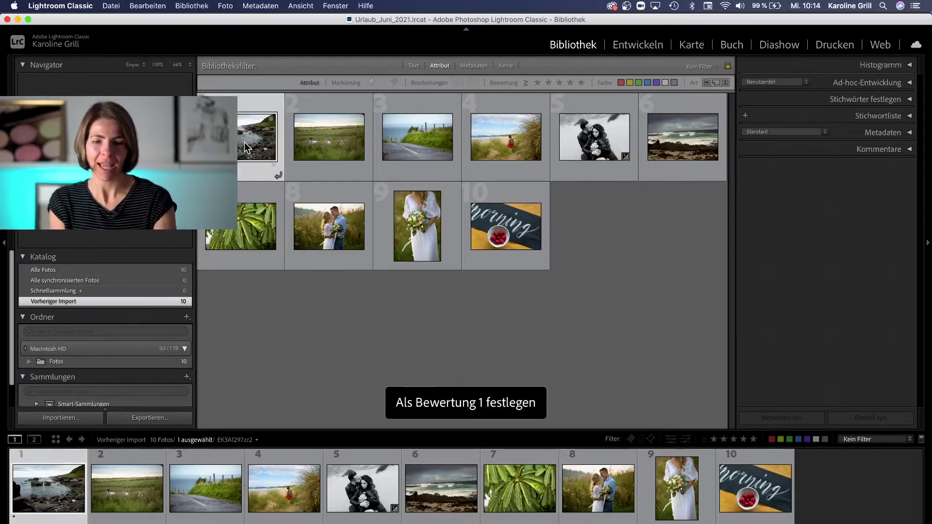
click(342, 142)
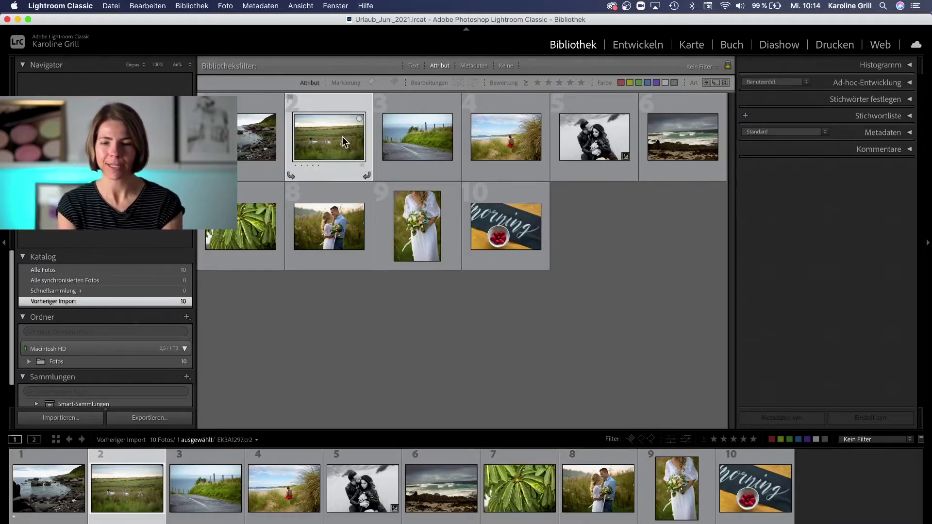
key(2)
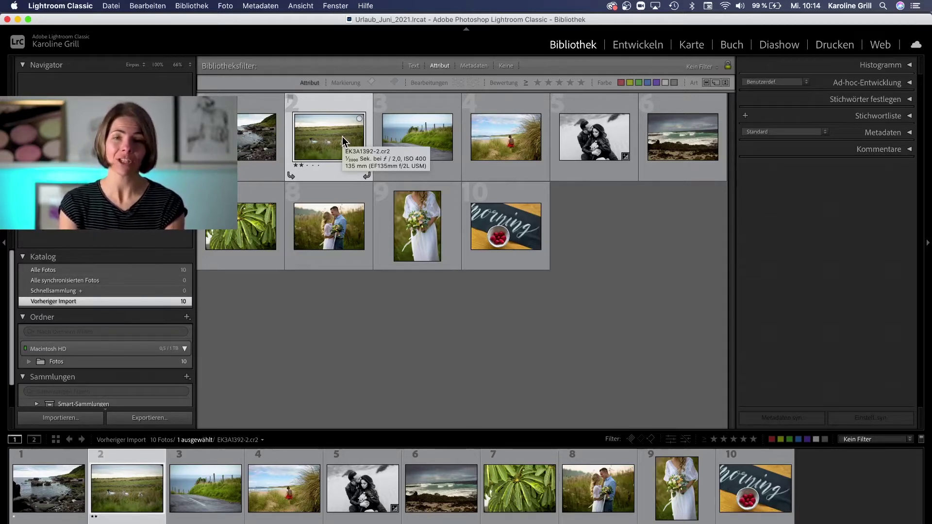
key(3)
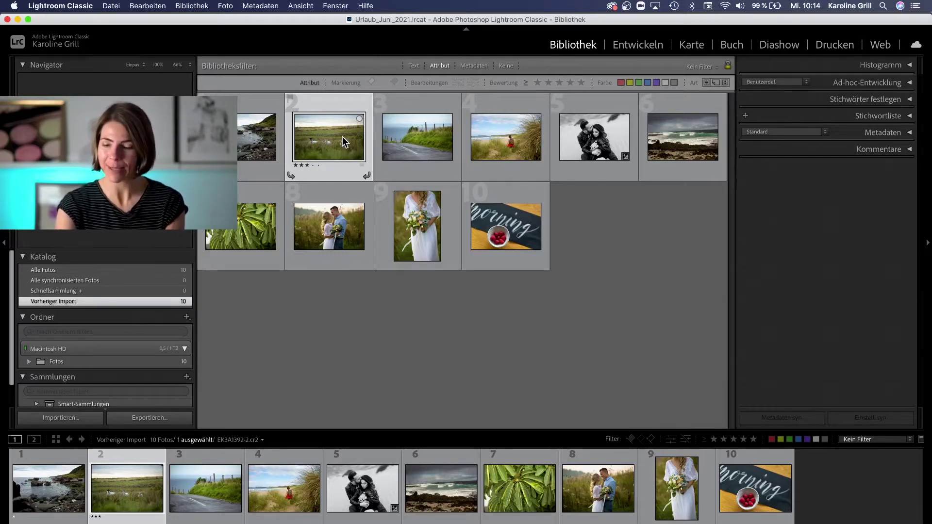
key(0)
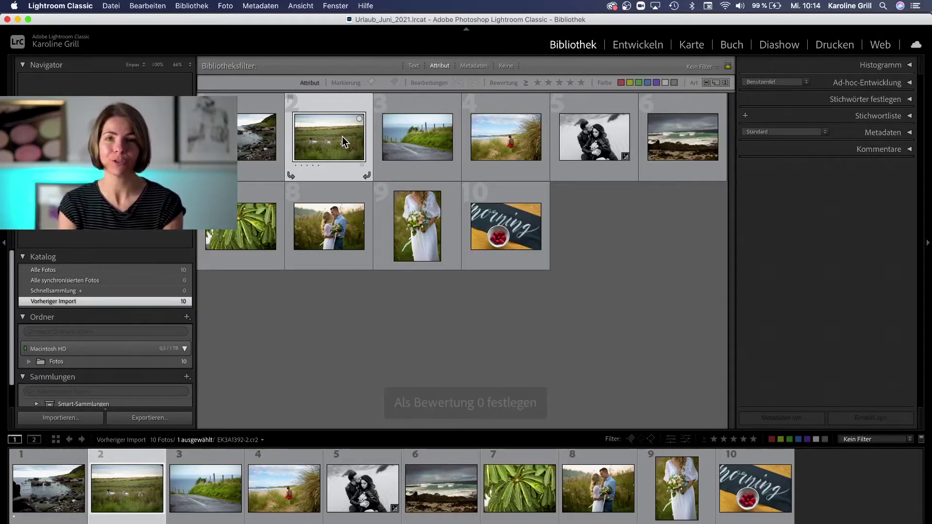
Step: Give photos 3 and 4 one star each and flag photo 6 as rejected
click(408, 145)
key(1)
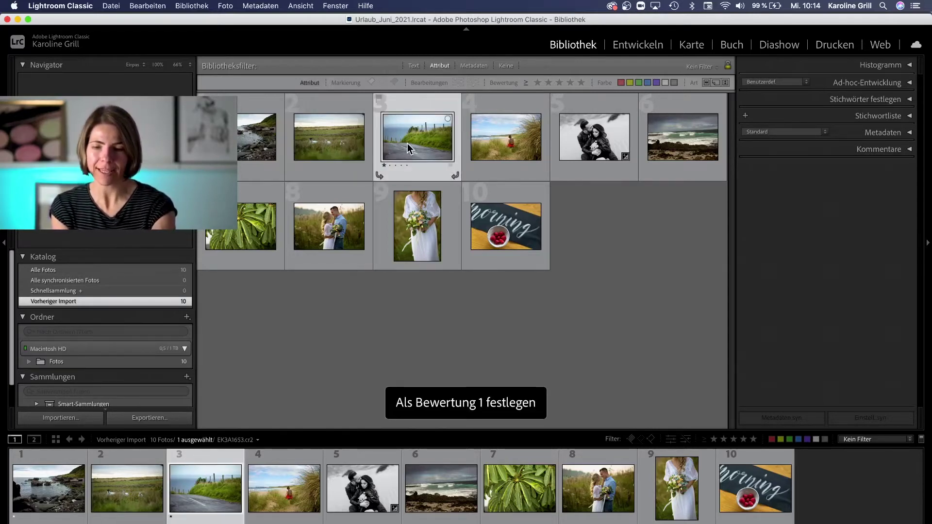
click(492, 148)
key(1)
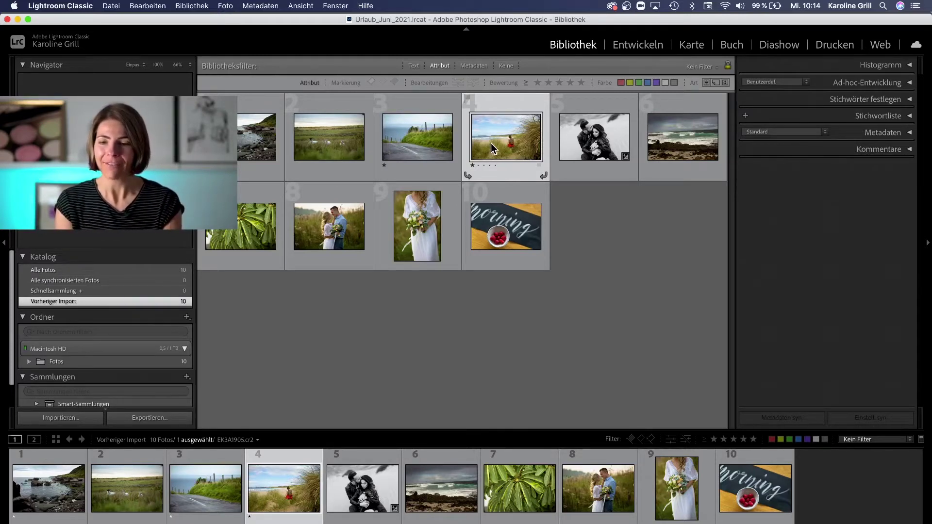
click(687, 144)
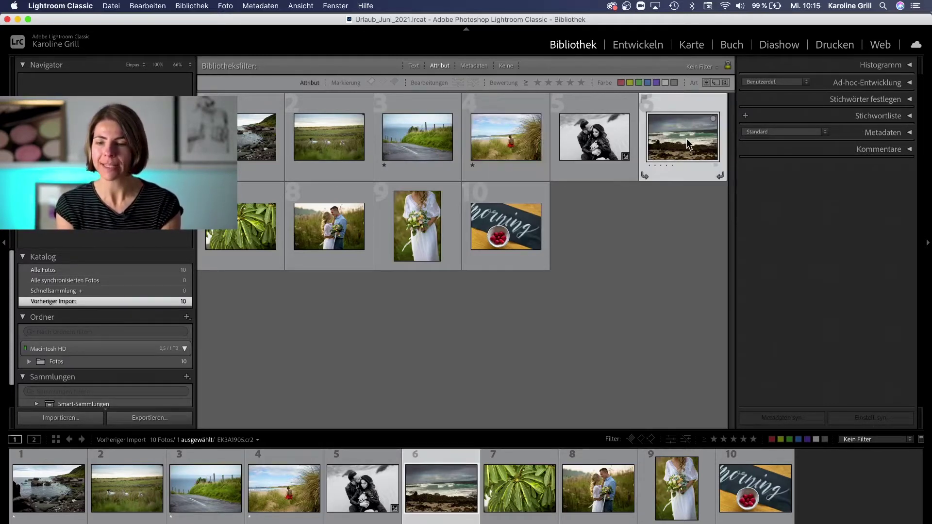
mouse_move(683, 136)
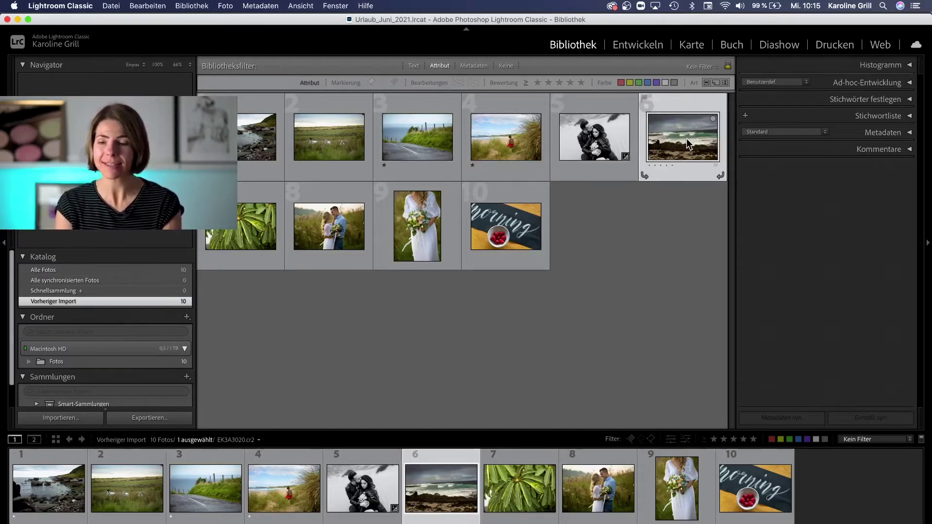
key(x)
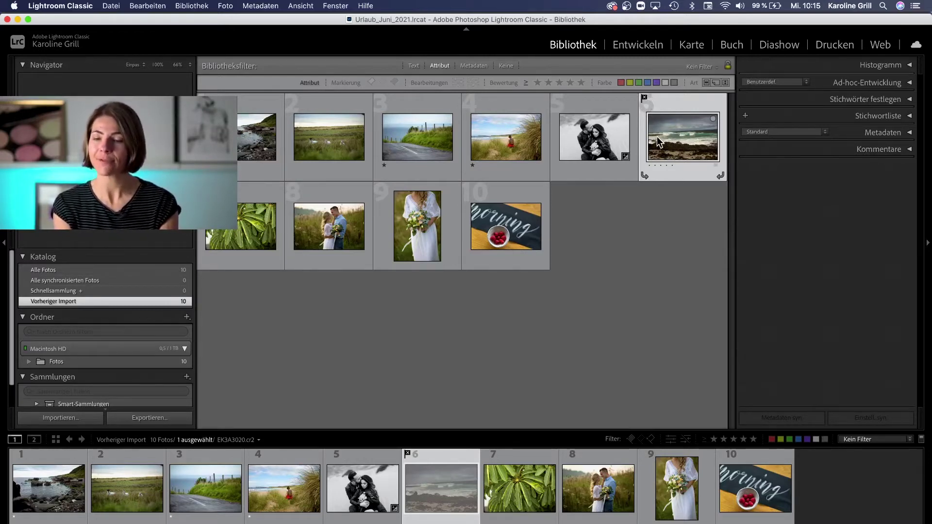
Step: Flag the morning lettering photo 10 as rejected and find Foto aus Katalog entfernen in the Foto menu
click(503, 222)
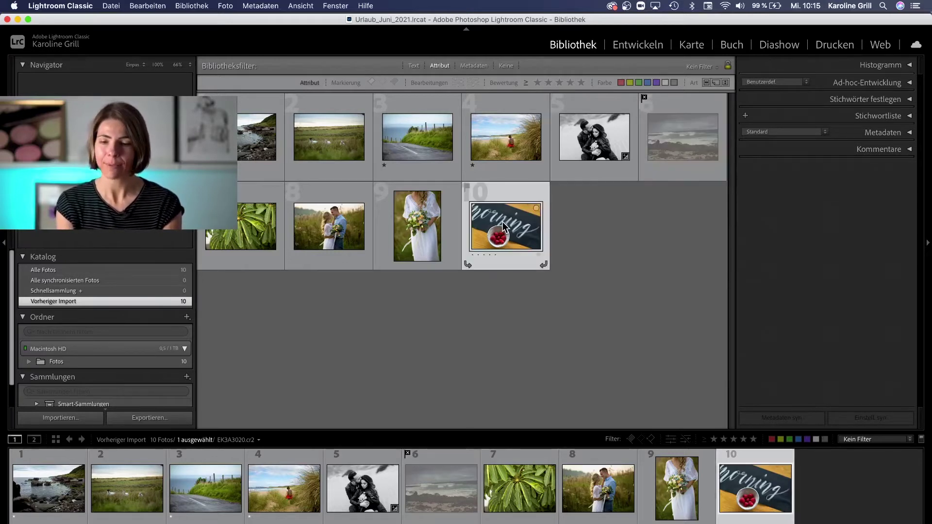
key(x)
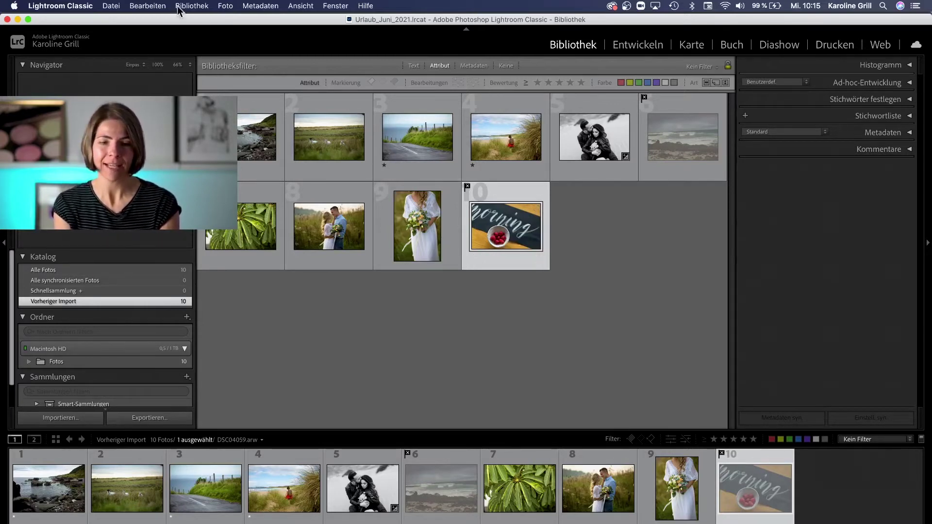
click(116, 9)
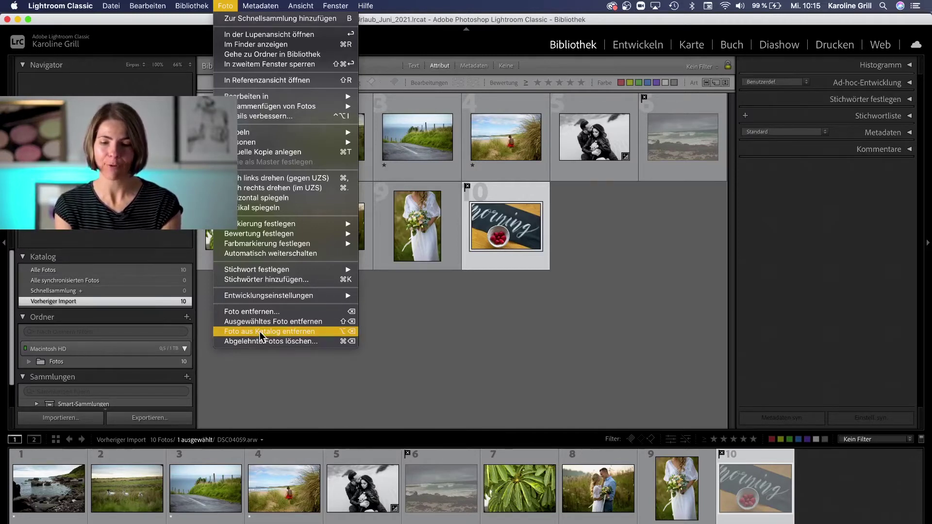
Step: Remove photo 10 from the catalog and clear photo 6's reject flag
click(259, 331)
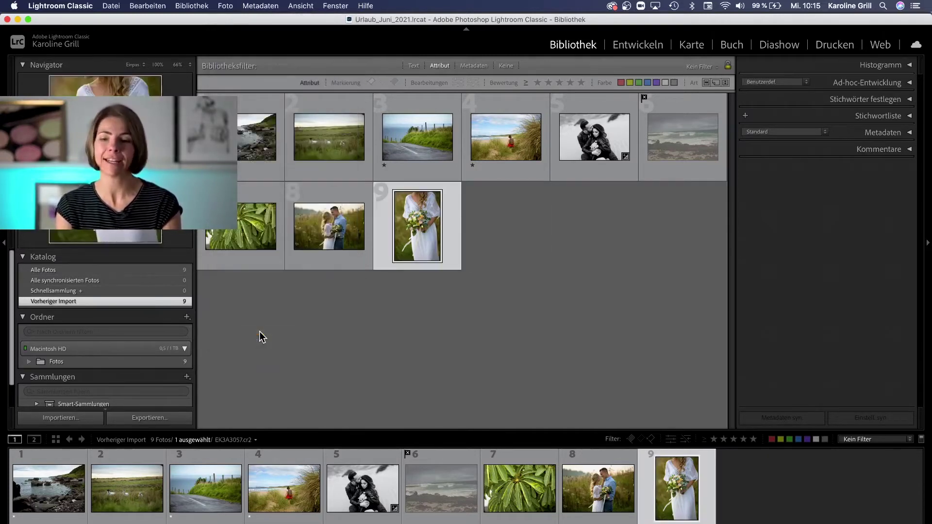
click(676, 123)
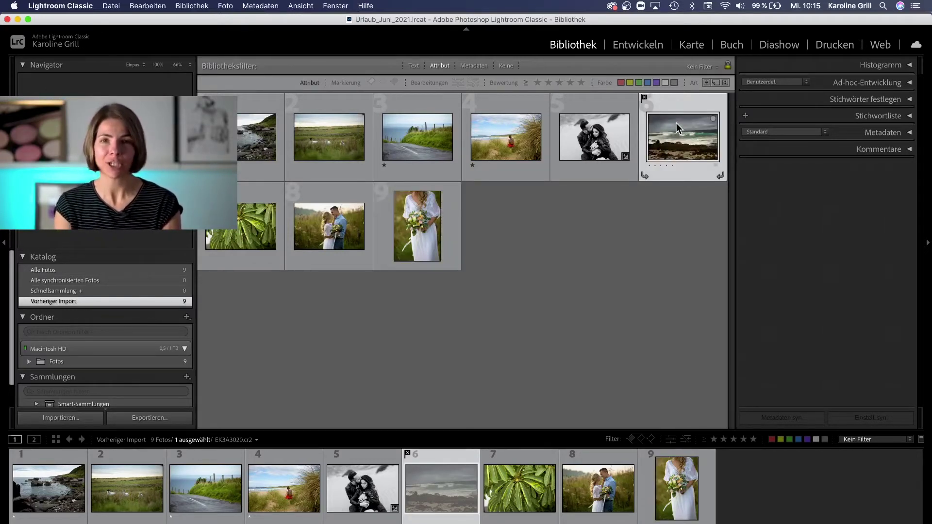
click(227, 7)
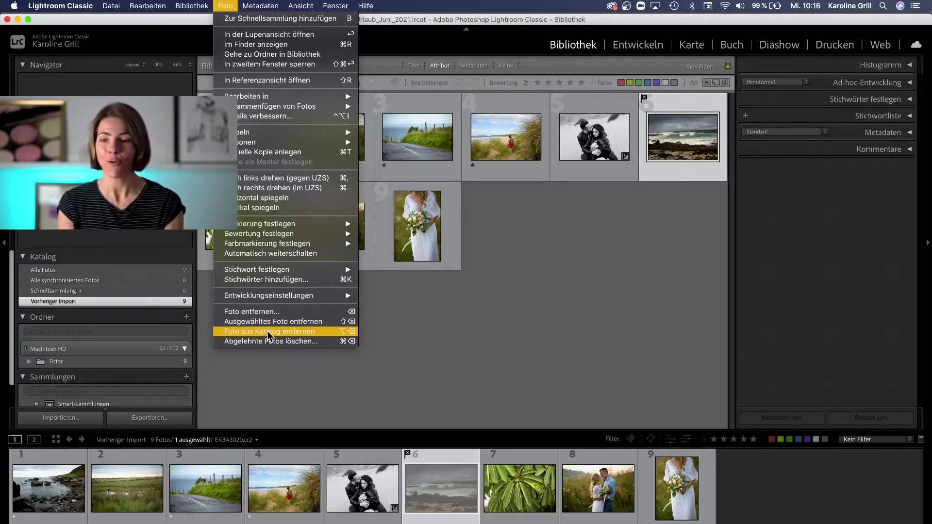
click(575, 256)
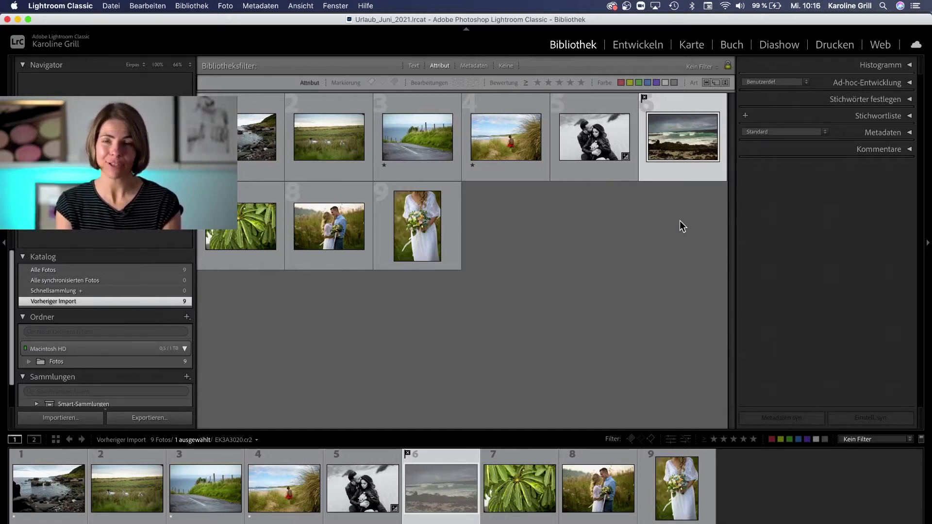
mouse_move(683, 137)
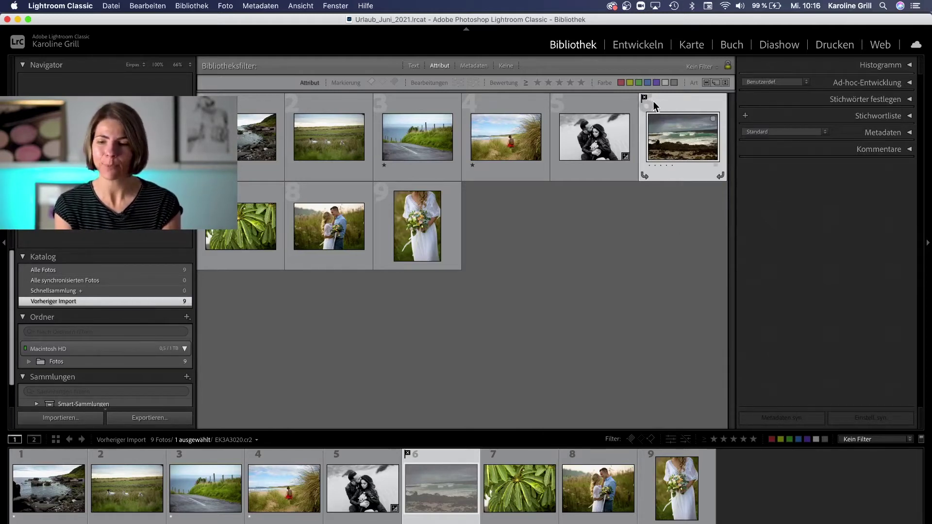
click(644, 99)
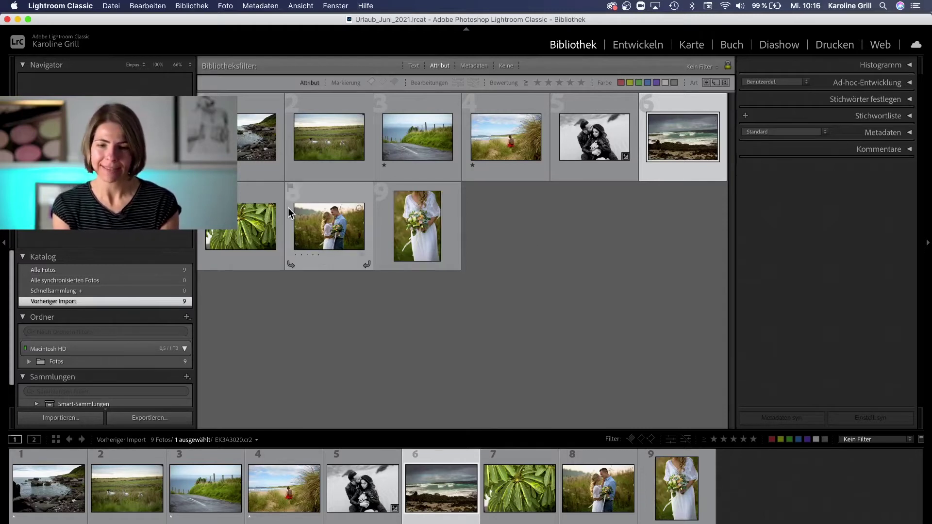
Step: Give the meadow photo 2 a red label, leaving photo 3 with no colour label
click(333, 135)
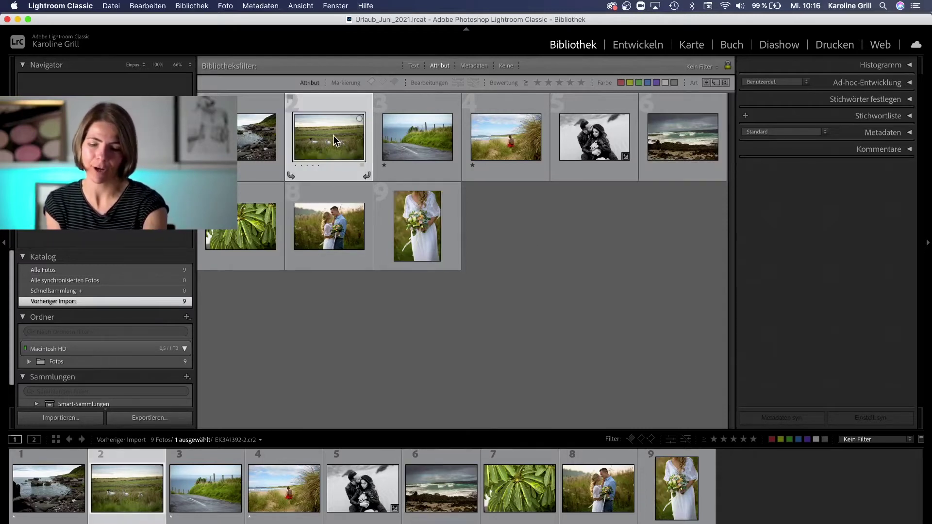
key(6)
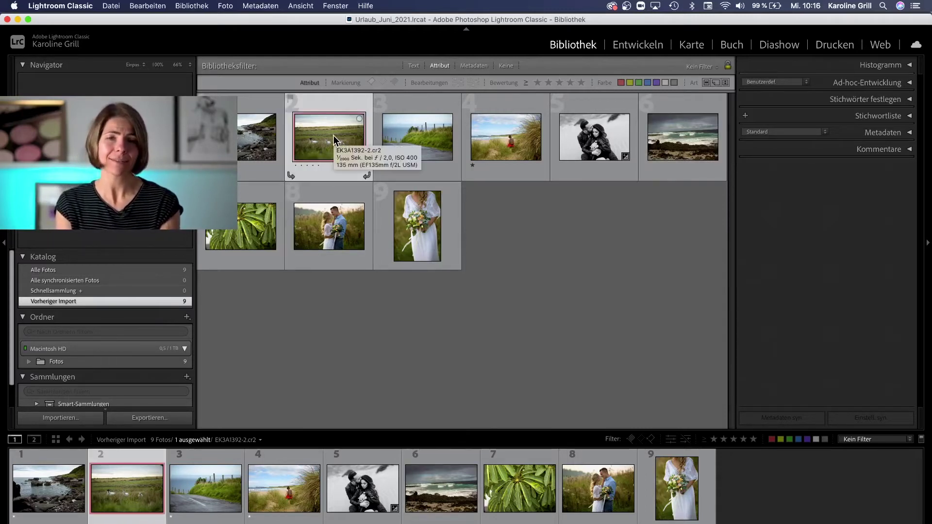
click(415, 133)
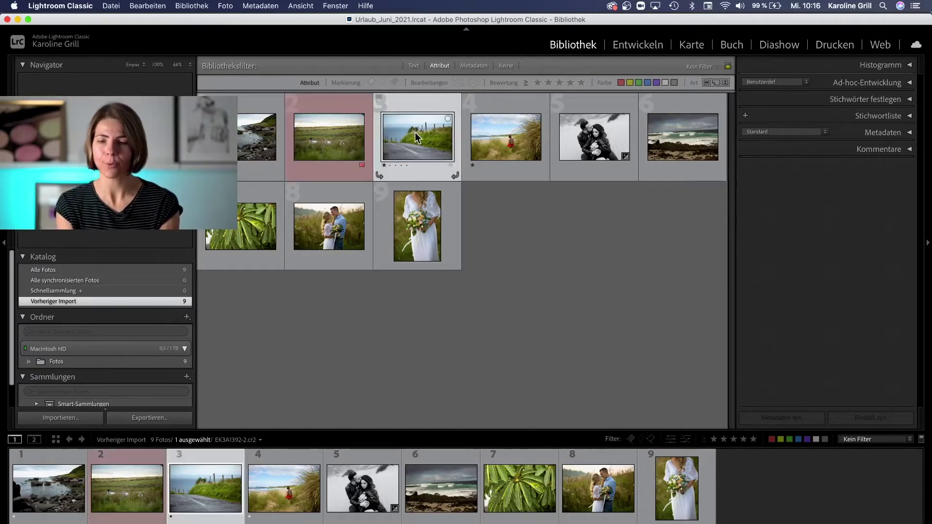
key(7)
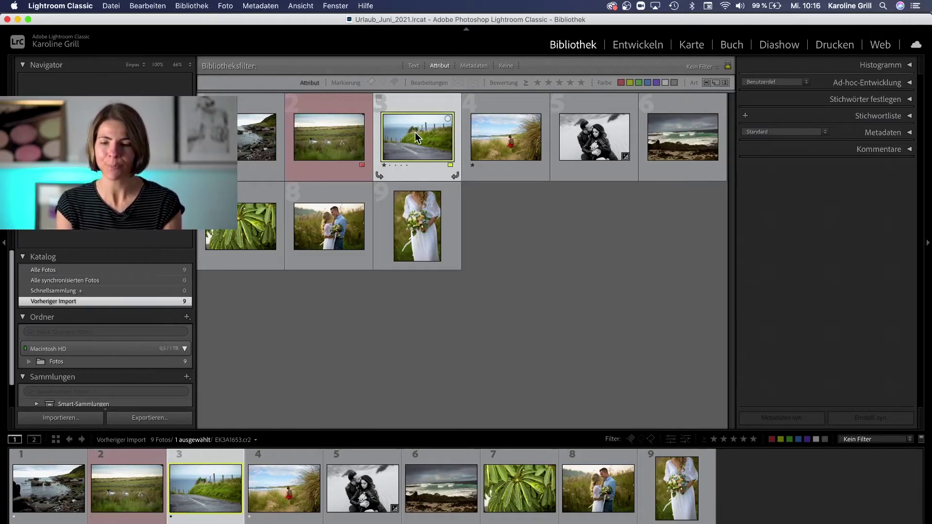
click(540, 222)
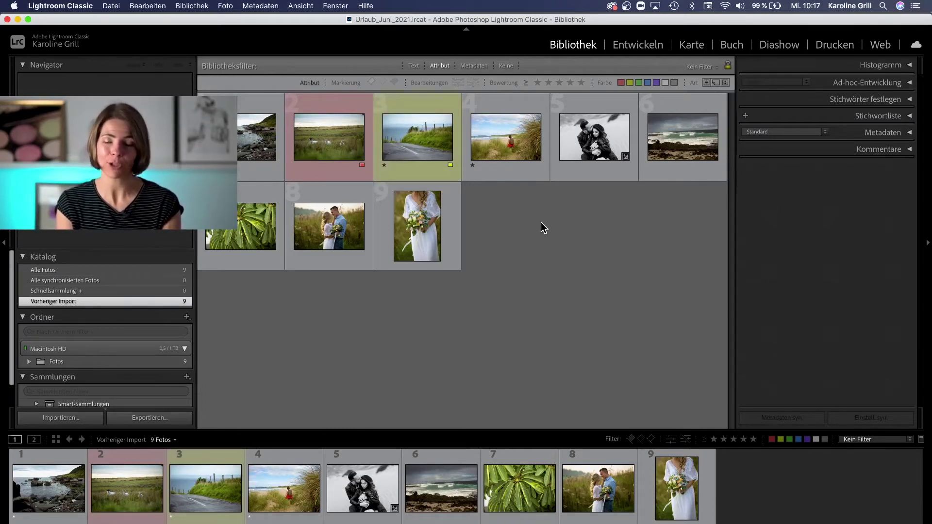
click(413, 130)
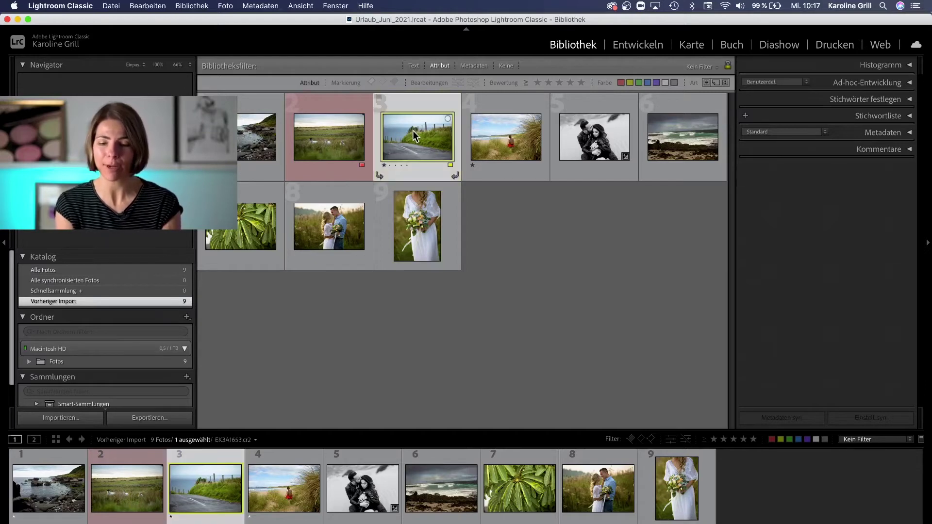
key(8)
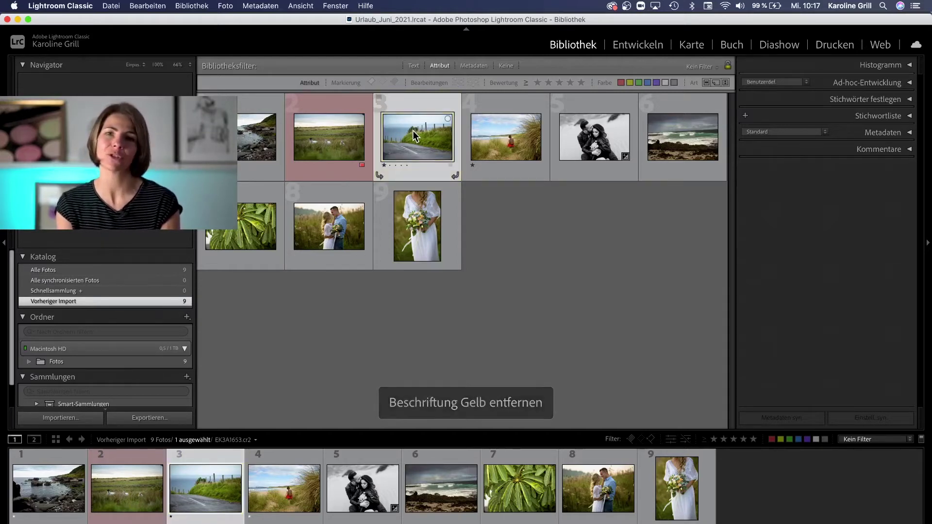
Step: Give the dune, couple and stormy sea photos (4, 5, 6) green labels
click(519, 136)
key(8)
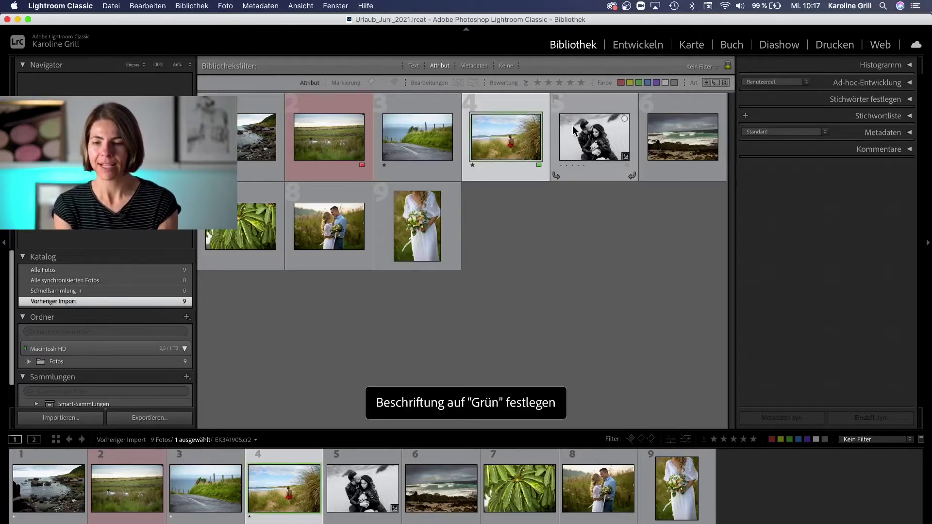
click(574, 130)
key(8)
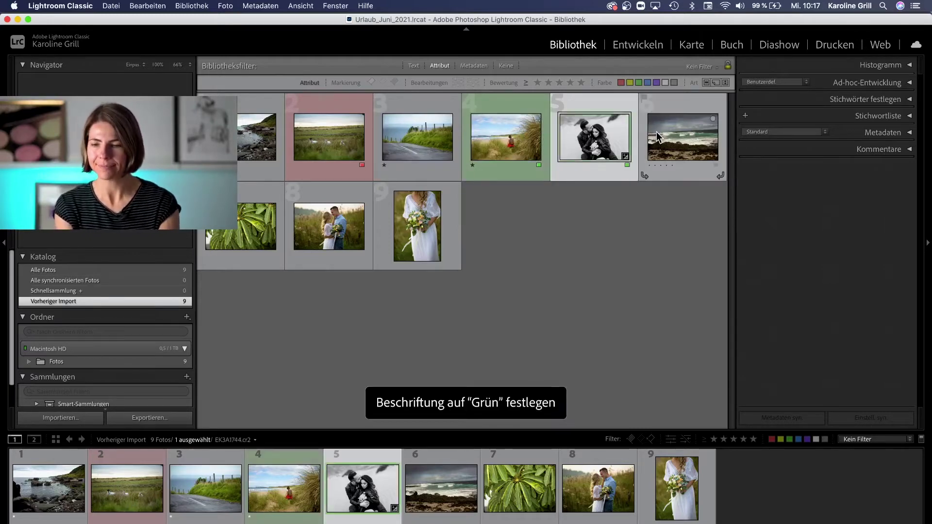
click(657, 137)
key(8)
click(637, 260)
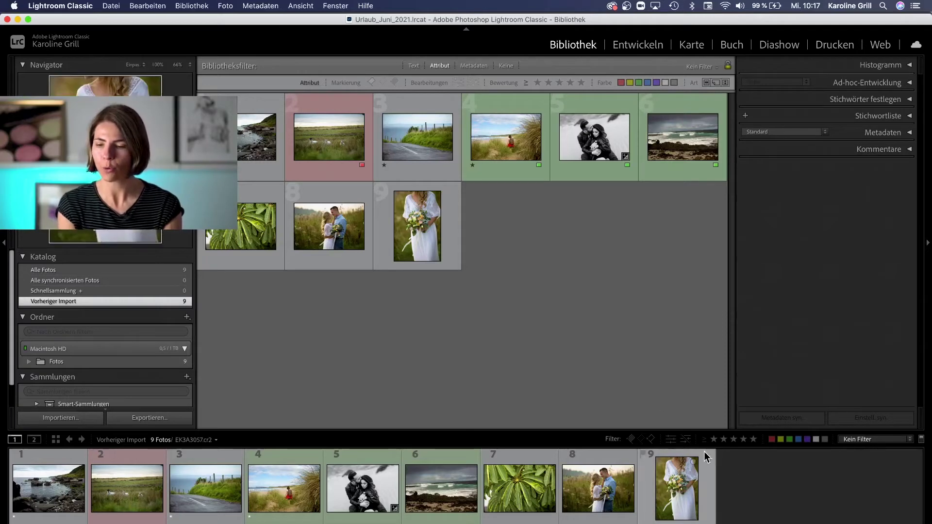
Step: Set the edit-status filter to Unbearbeitete Fotos only, then select the bride photo
click(671, 439)
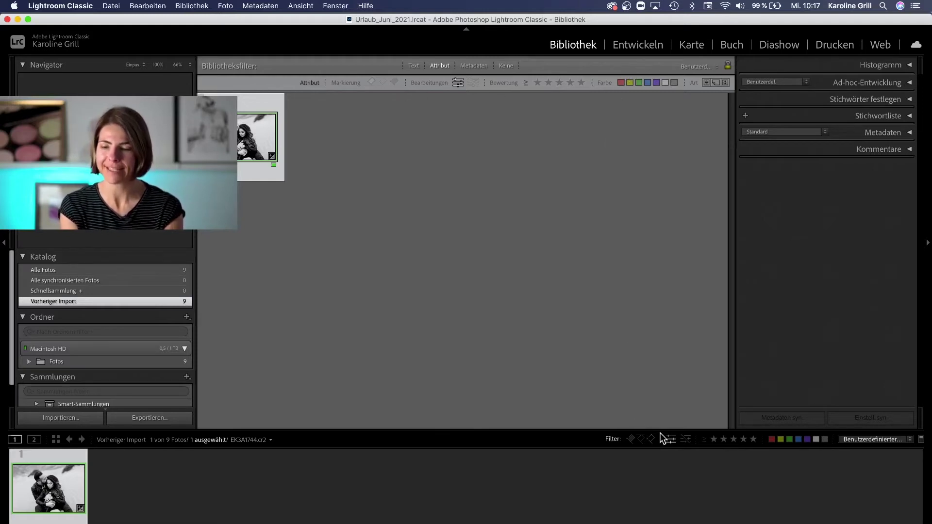
click(684, 439)
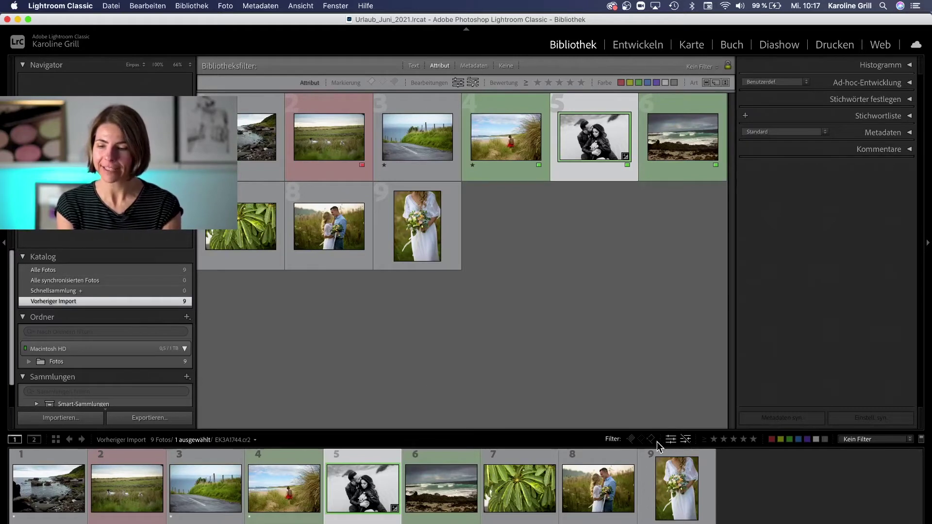
click(674, 437)
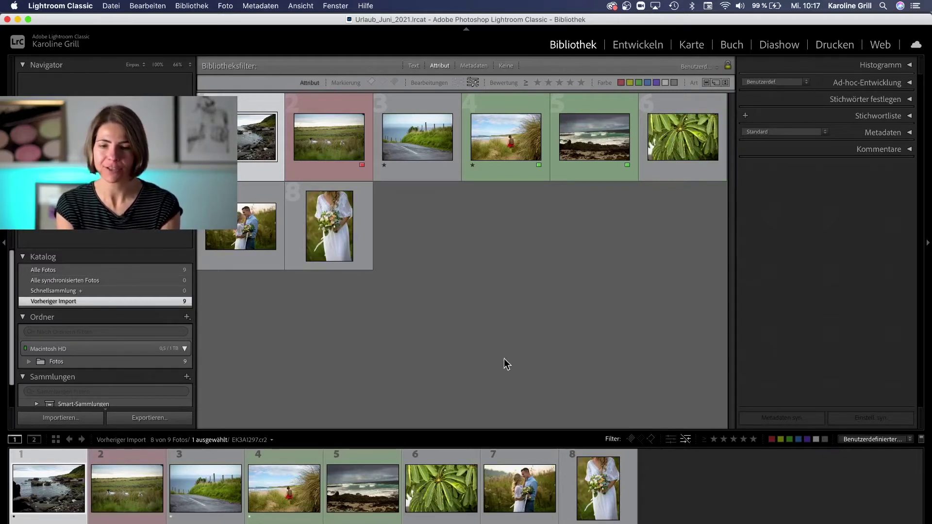
click(335, 225)
key(x)
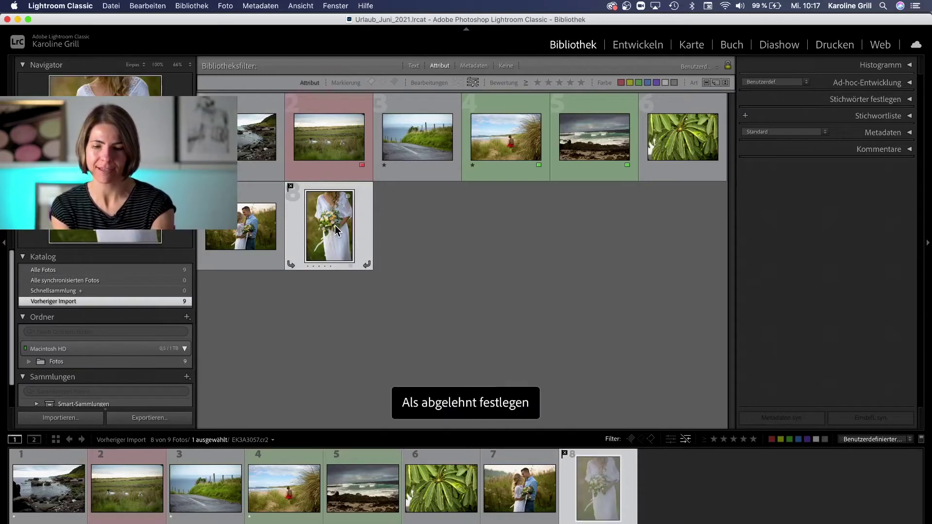
click(650, 440)
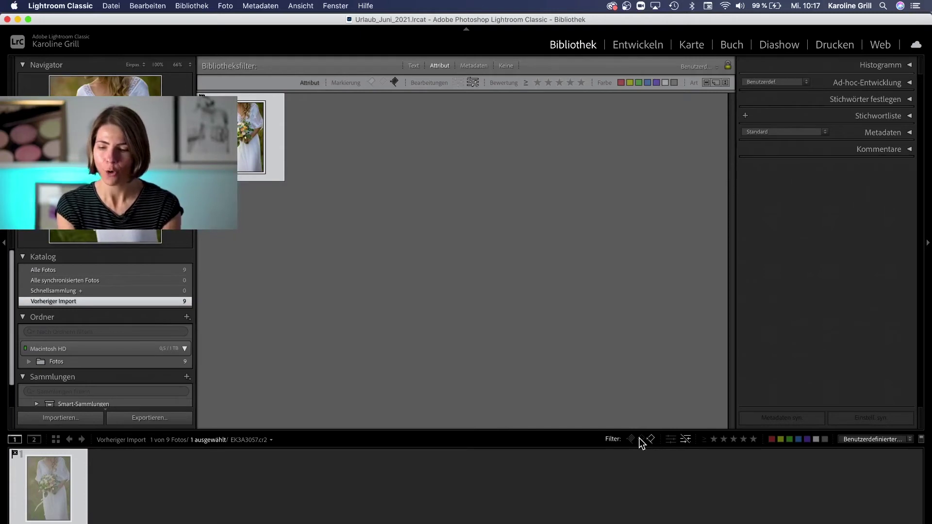
click(640, 439)
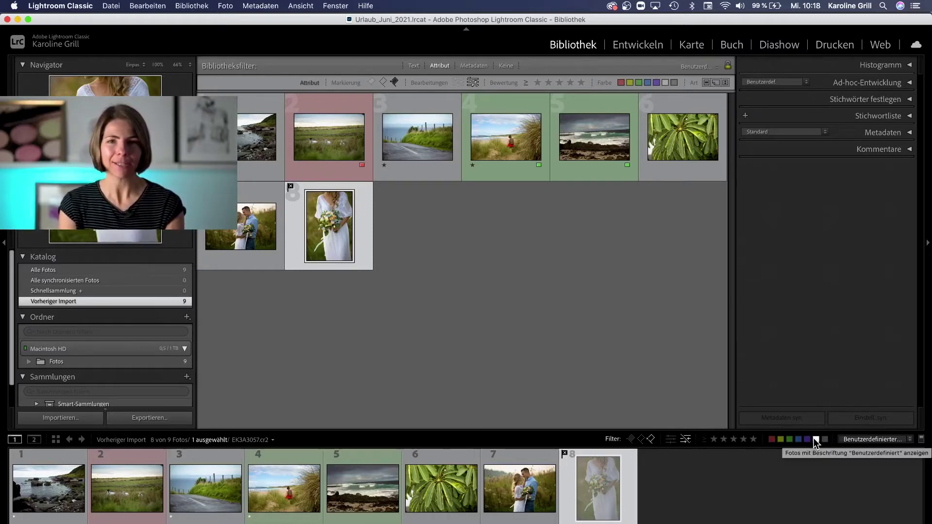
mouse_move(506, 137)
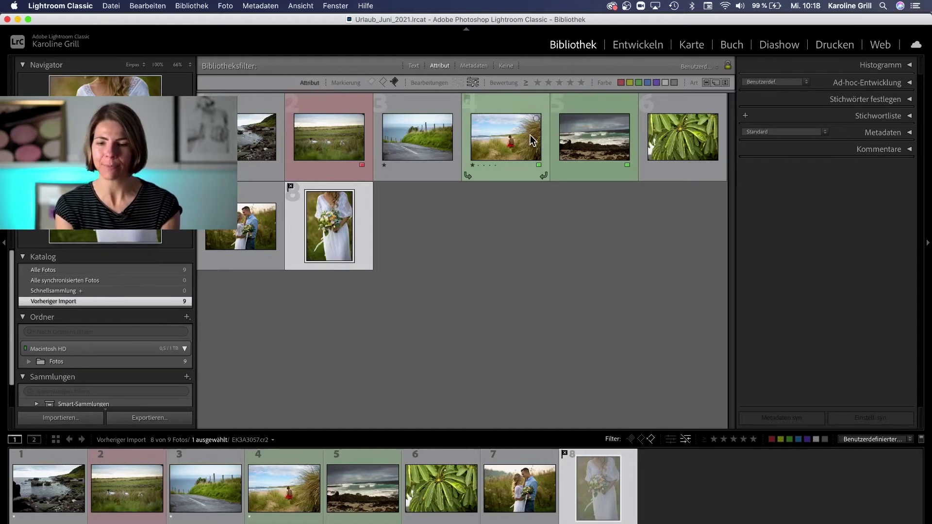
Step: Remove the existing labels from the dunes, seascape and meadow photos
click(532, 141)
key(8)
click(587, 132)
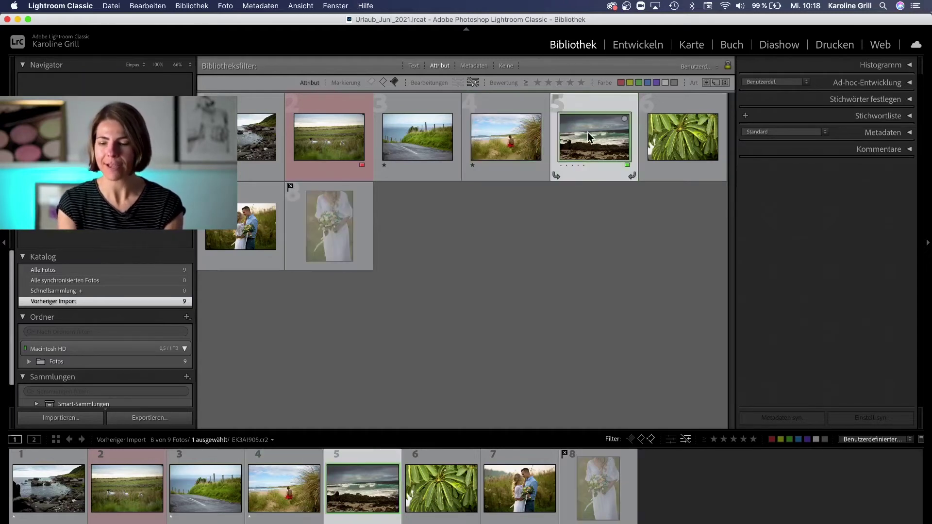
key(8)
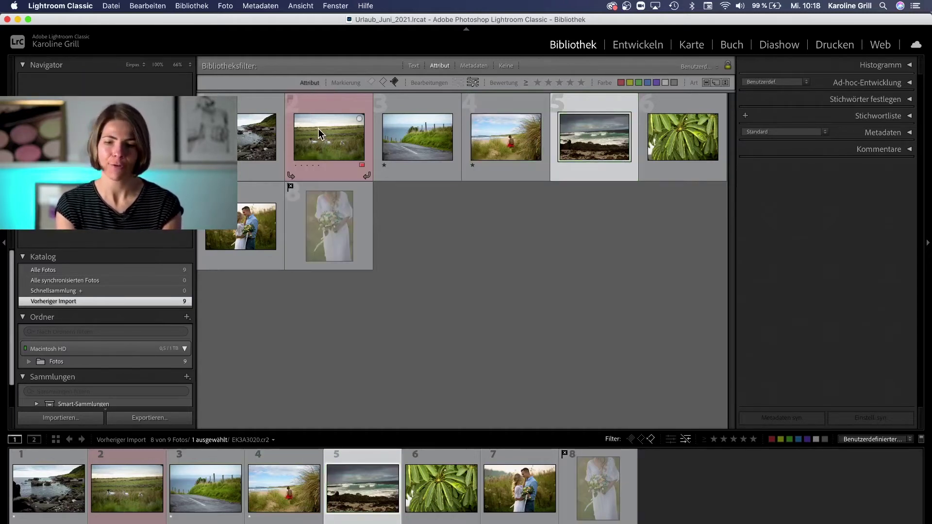
click(319, 129)
key(6)
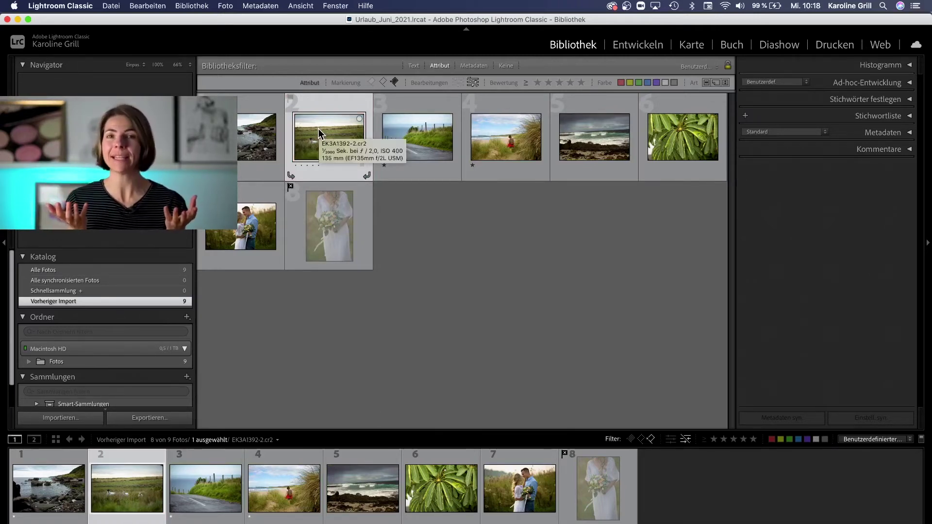
Step: Give the rocky coast, meadow and coastal road photos red labels
click(270, 130)
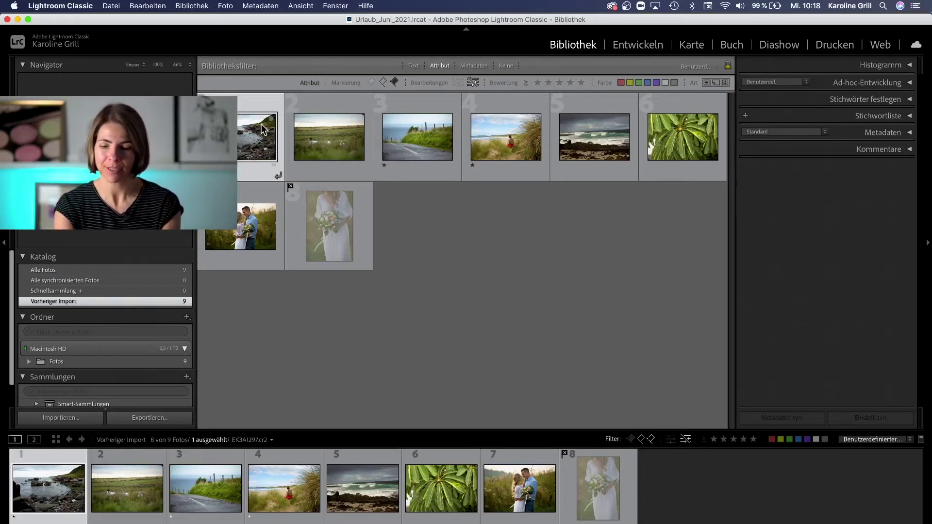
key(6)
key(Right)
key(6)
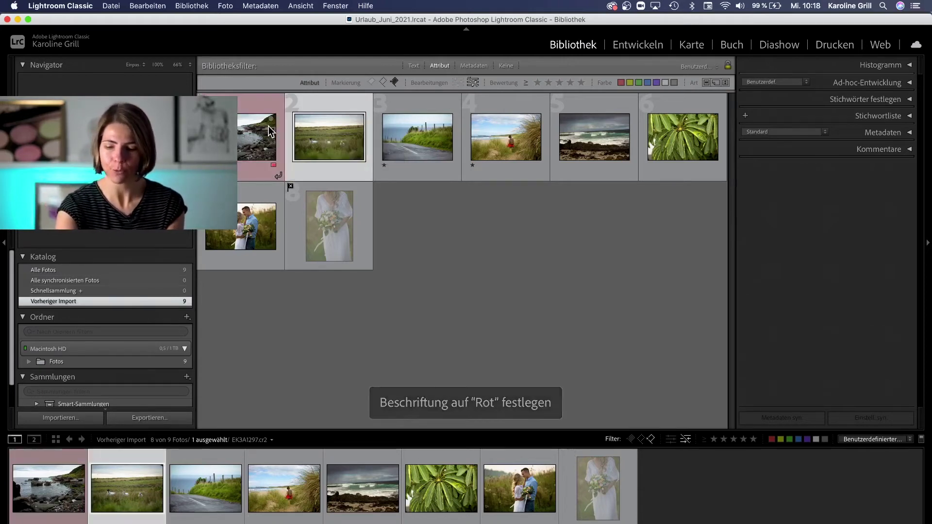
key(Right)
key(6)
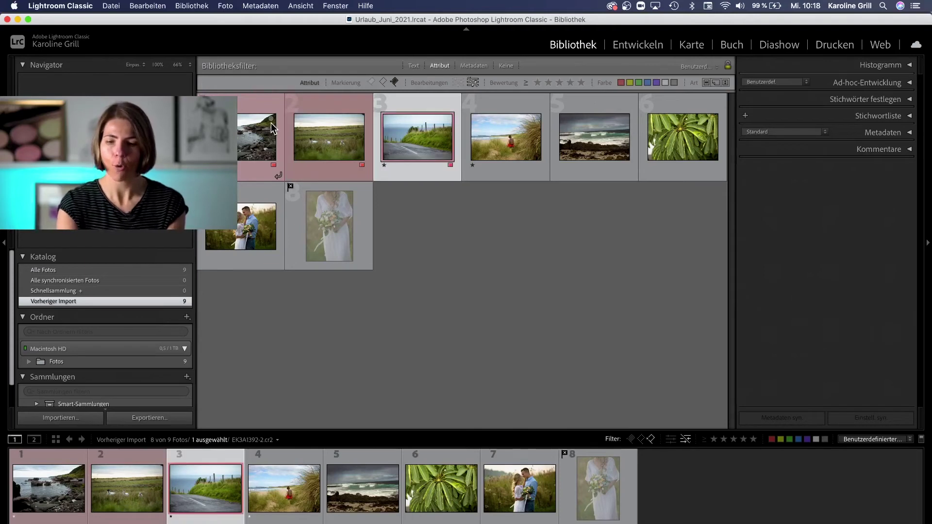
Step: Give the dunes, seascape and green leaves photos green labels
click(495, 126)
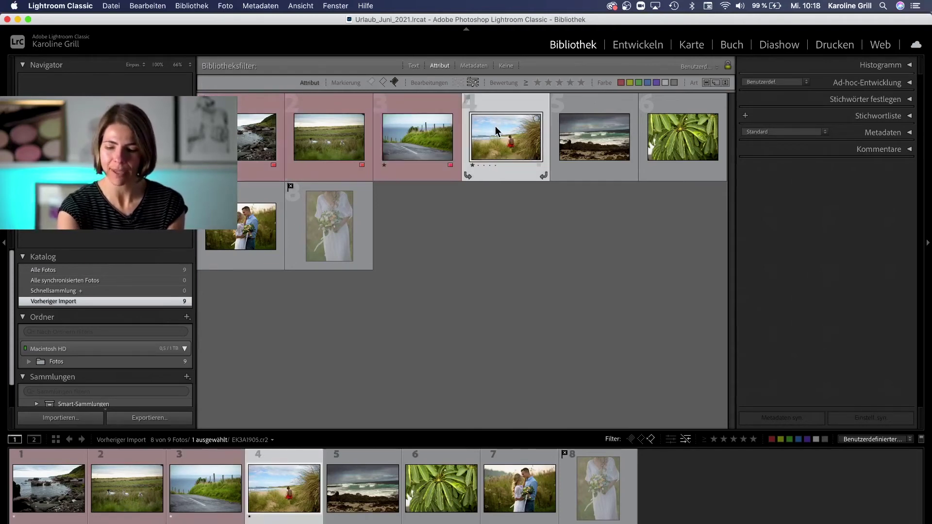
key(8)
key(Right)
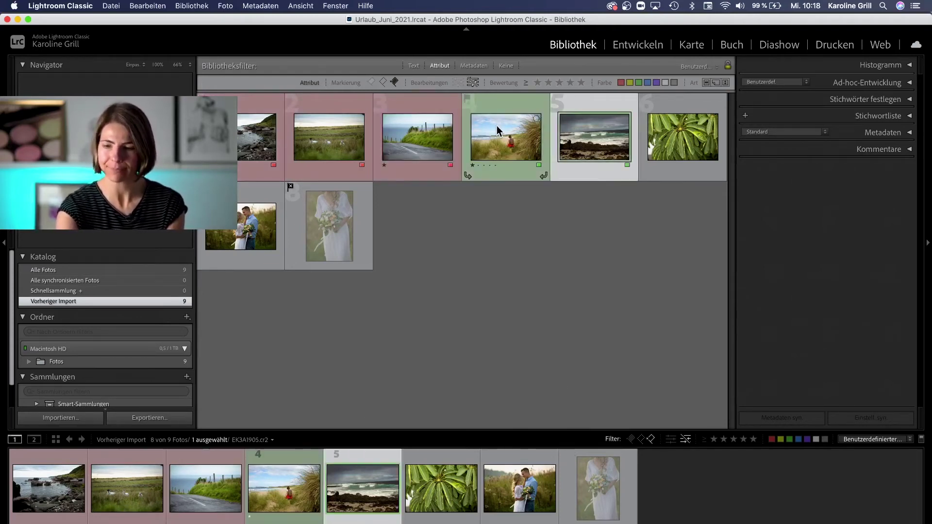
click(673, 133)
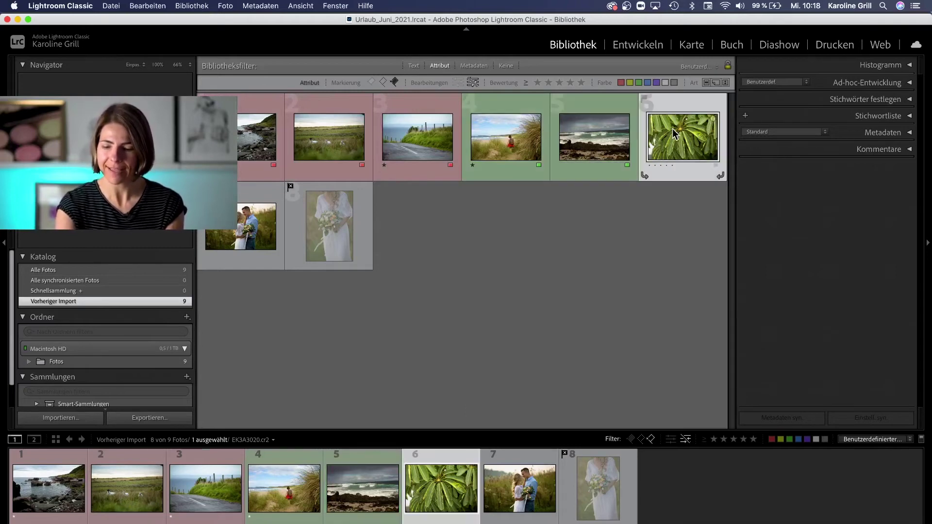
key(8)
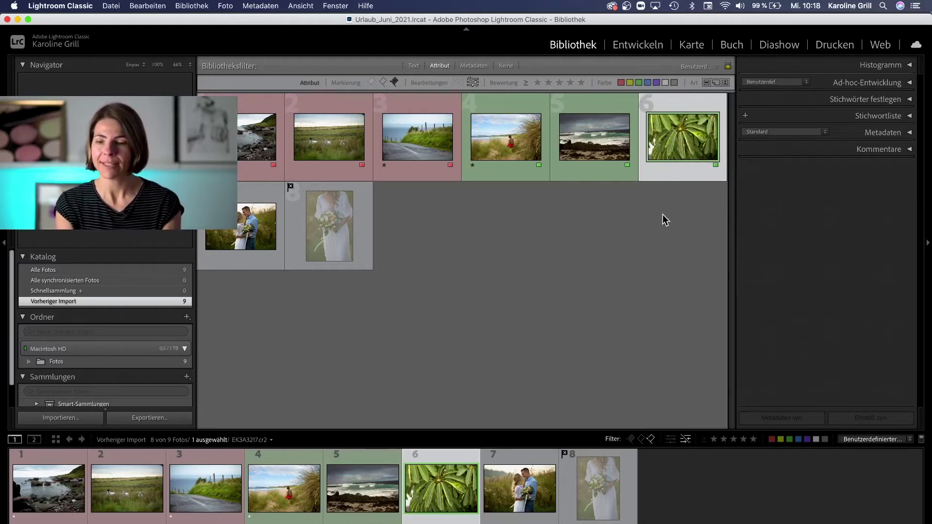
click(663, 238)
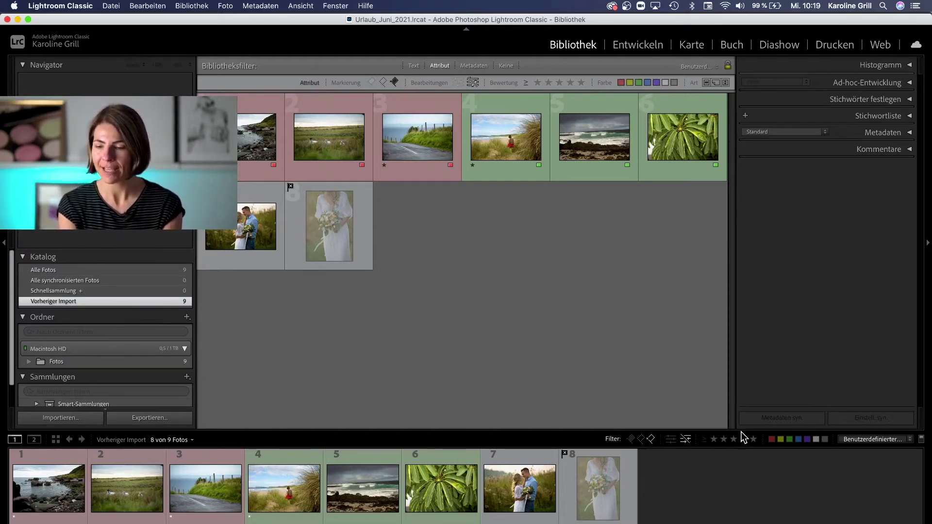
Step: Filter by the green label, select all three green photos with Cmd+A, then remove the filter
click(770, 438)
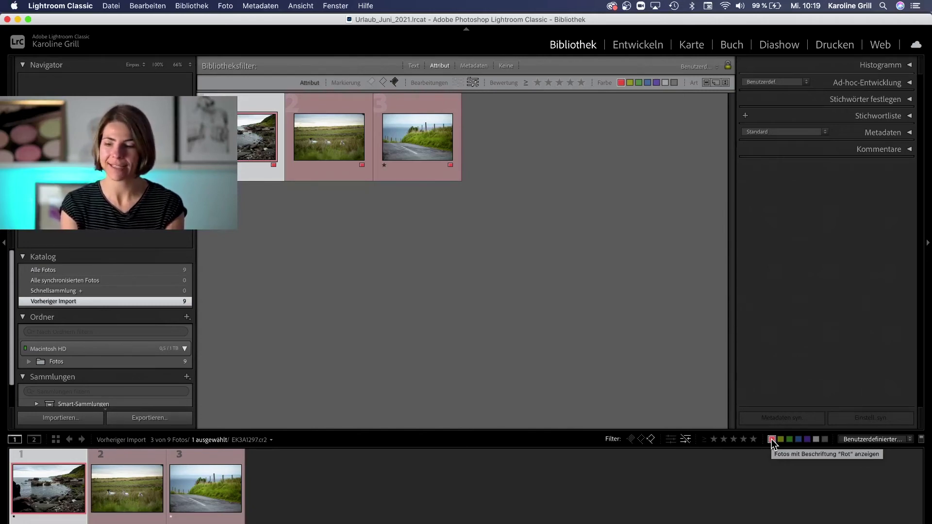
click(770, 439)
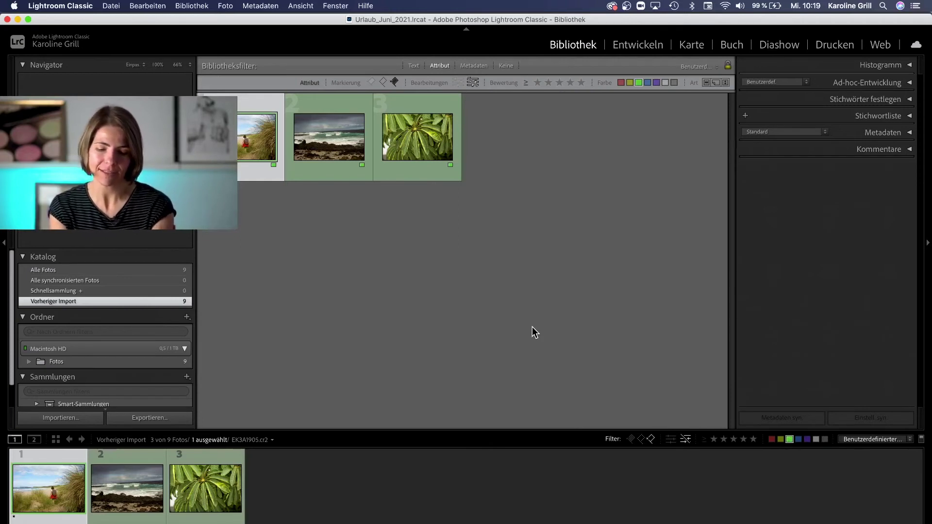
key(super+a)
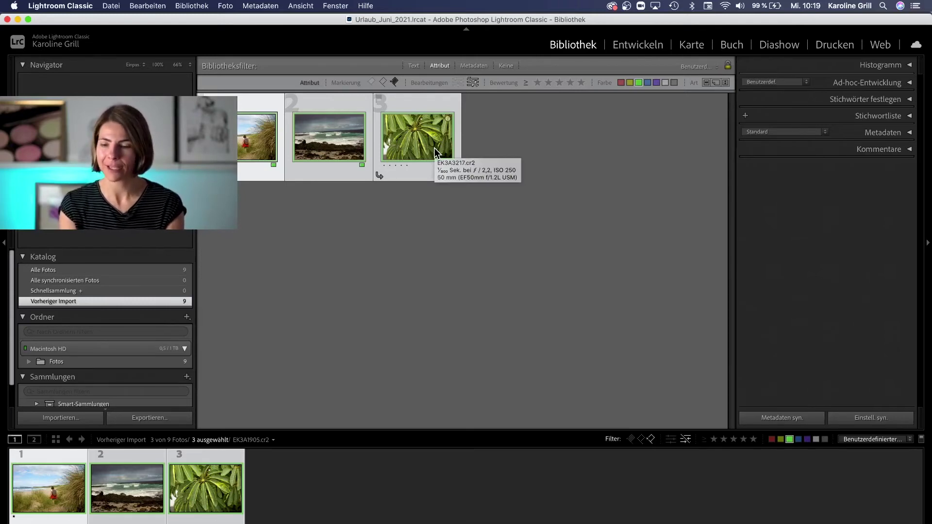
click(789, 439)
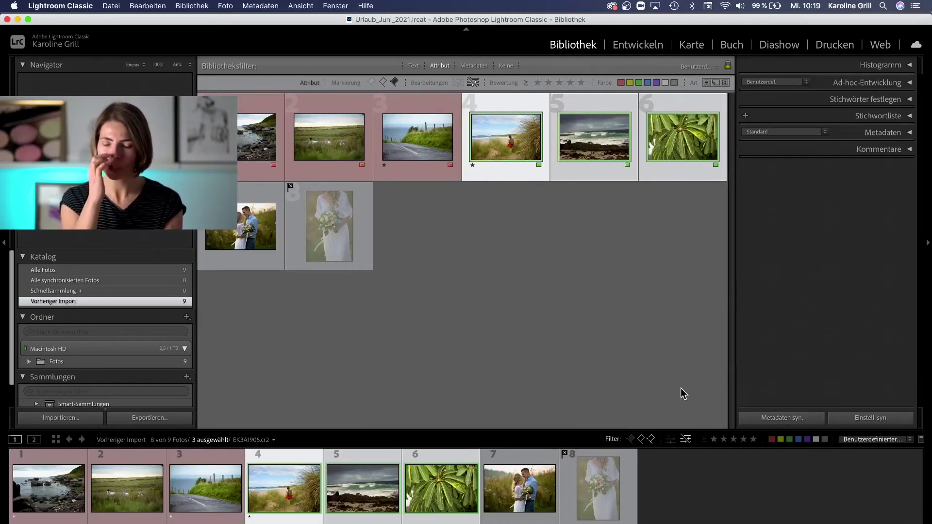
Step: Rate the green-labelled photos 4 stars and the couple photo 2, then filter to rated photos
click(584, 146)
key(4)
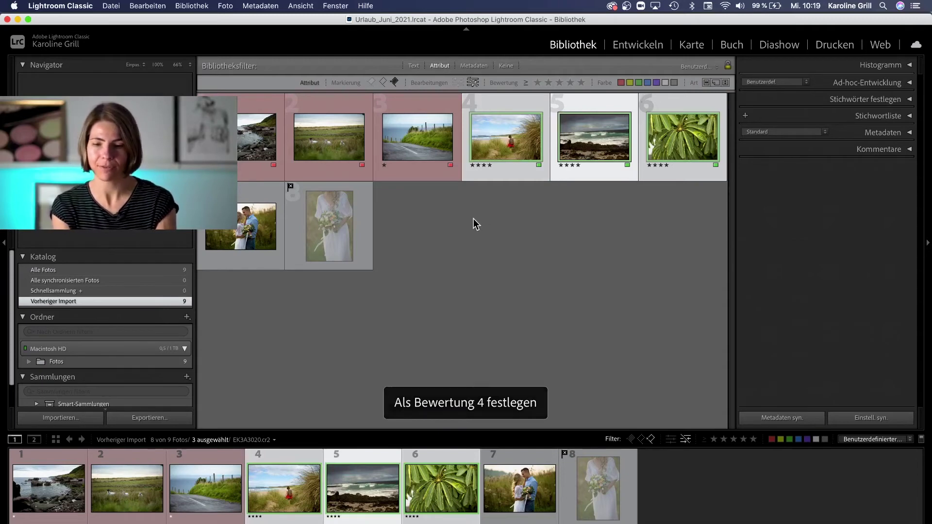
click(248, 225)
key(2)
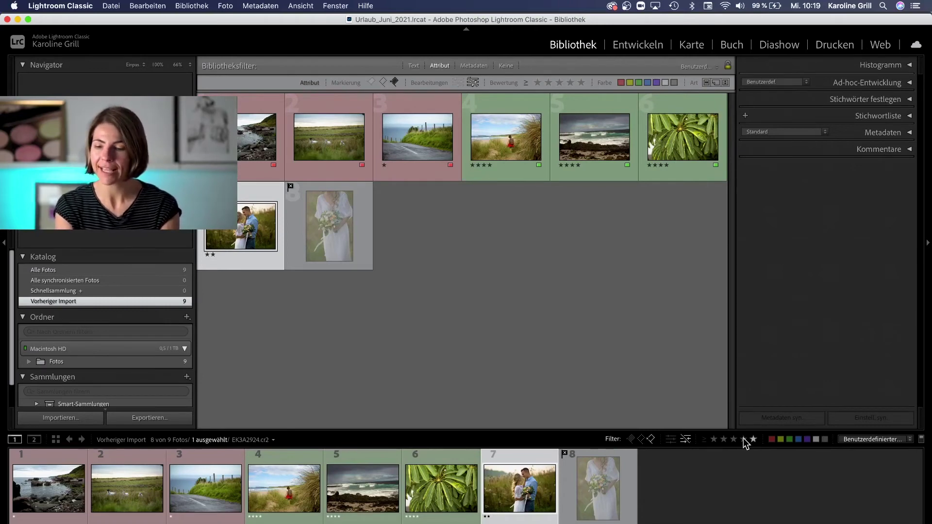
click(713, 439)
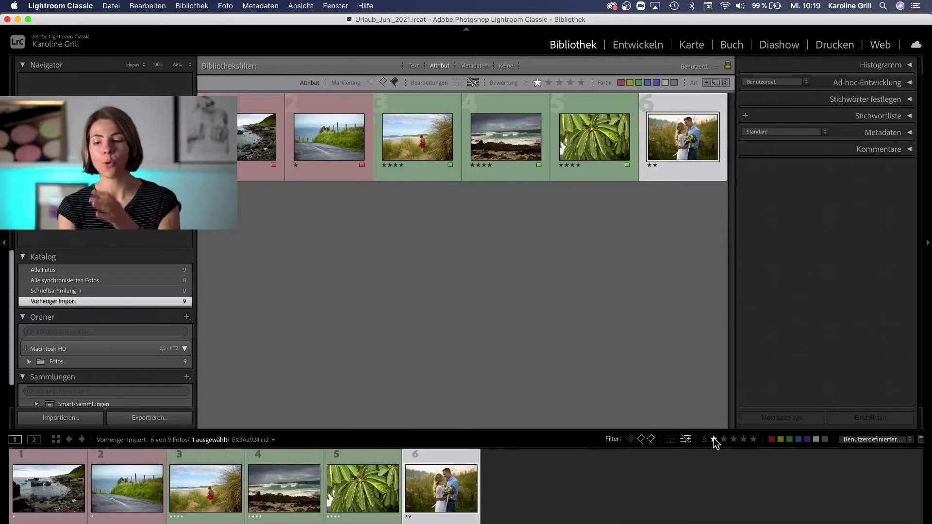
Step: Set the rating filter to 4 stars or higher and open the ≥ comparison menu
click(742, 440)
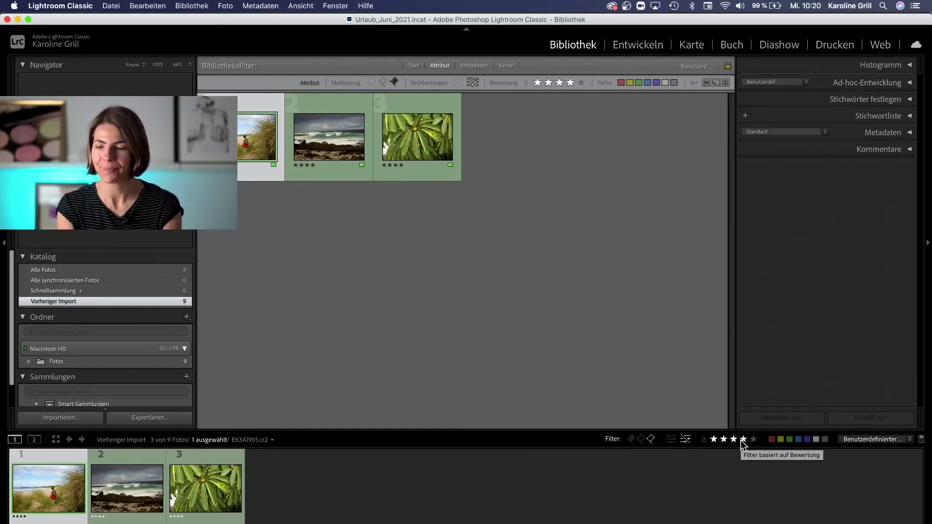
click(703, 439)
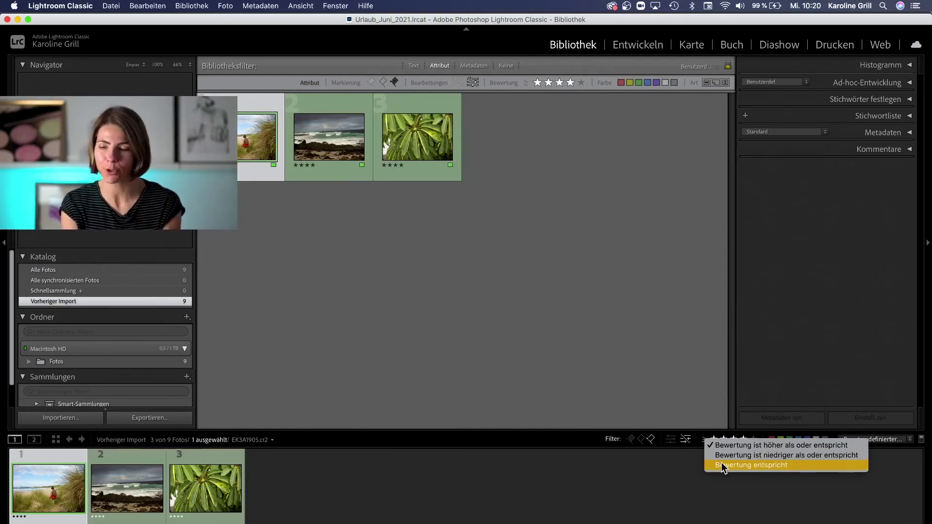
Step: Switch the rating filter to Bewertung entspricht, try 3 and 2 stars, then clear it
click(722, 465)
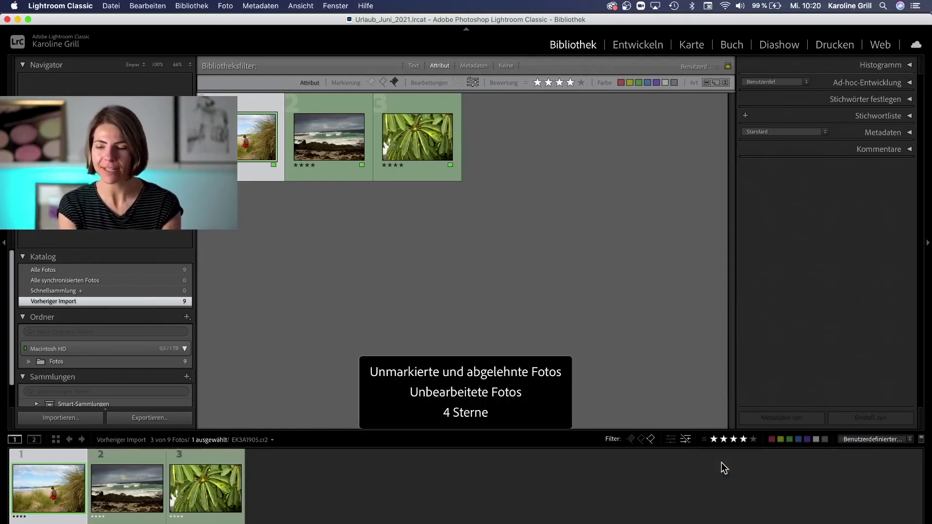
click(733, 439)
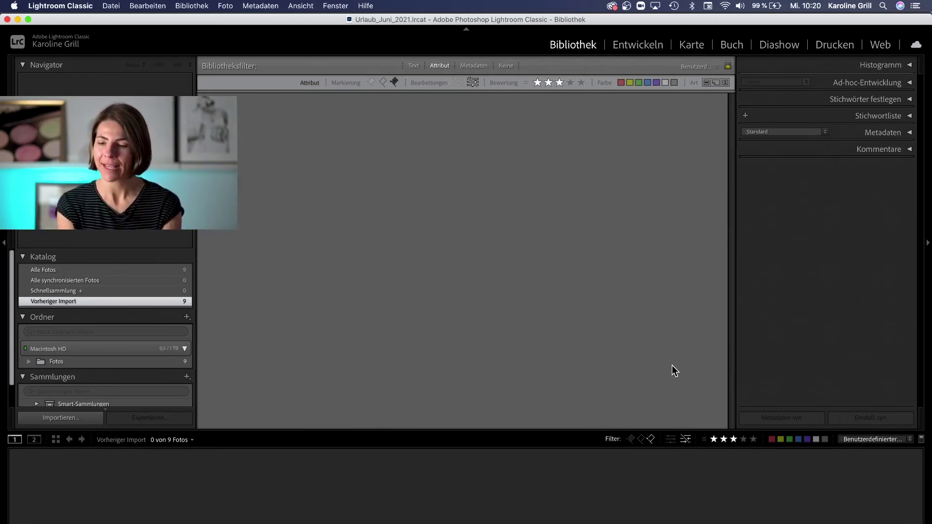
click(723, 440)
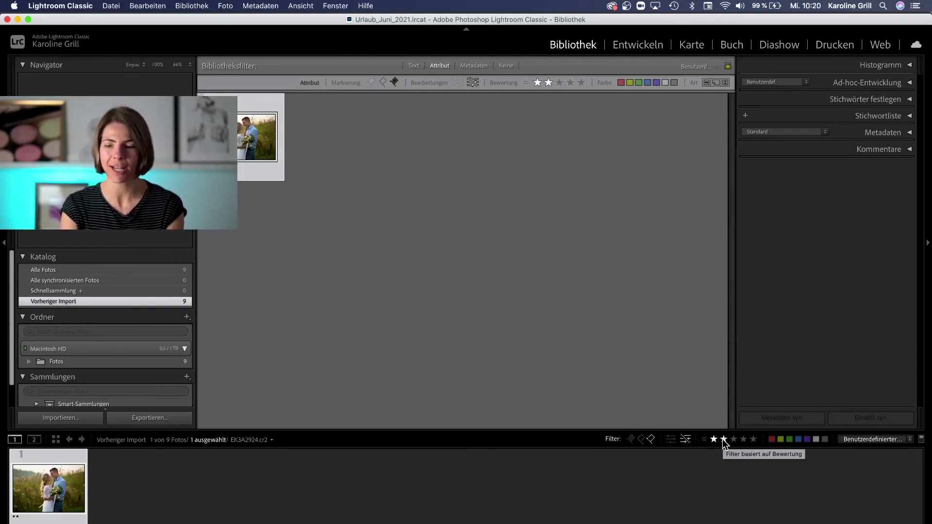
click(722, 440)
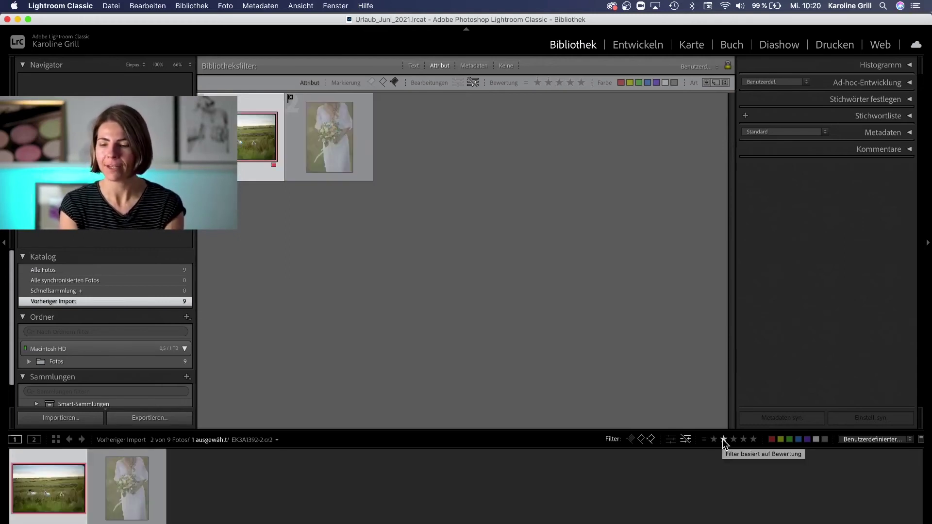
Step: Deselect all, turn off the edited-status filter, and restore the at-least rating comparison
click(676, 366)
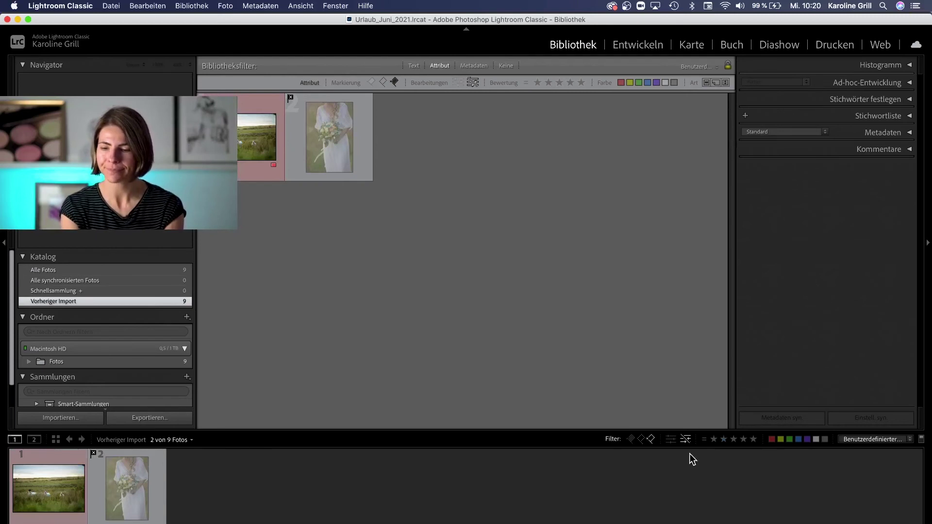
click(684, 438)
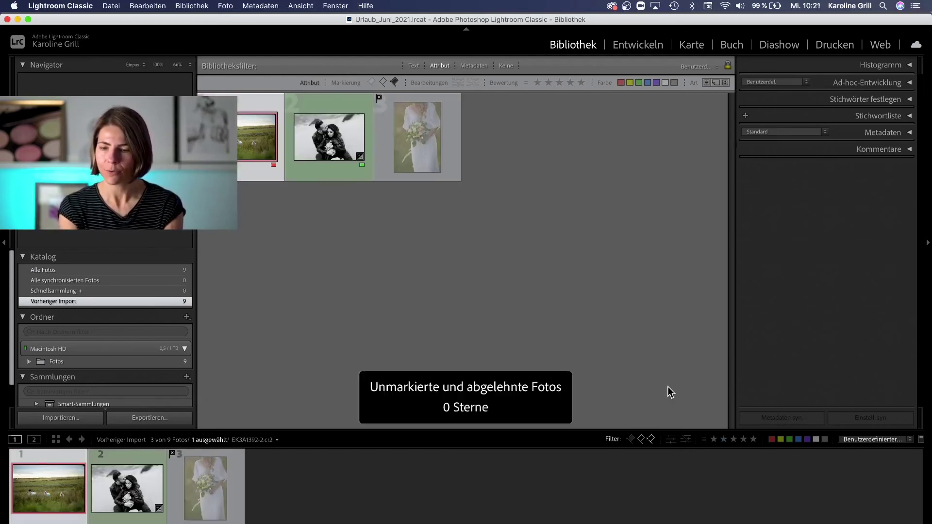
click(703, 440)
click(709, 444)
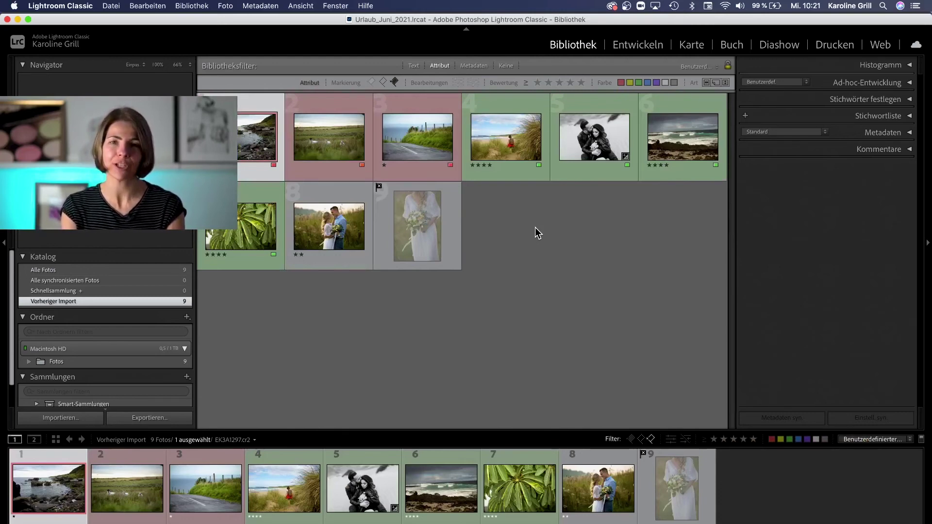
Step: Apply the filmstrip rating filter at 4 stars and higher, leaving 3 of 9 photos
click(743, 439)
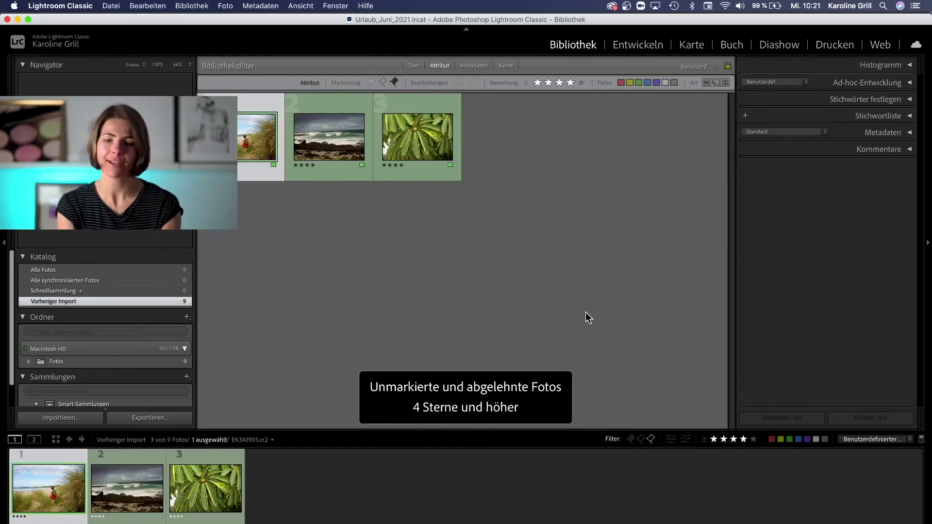